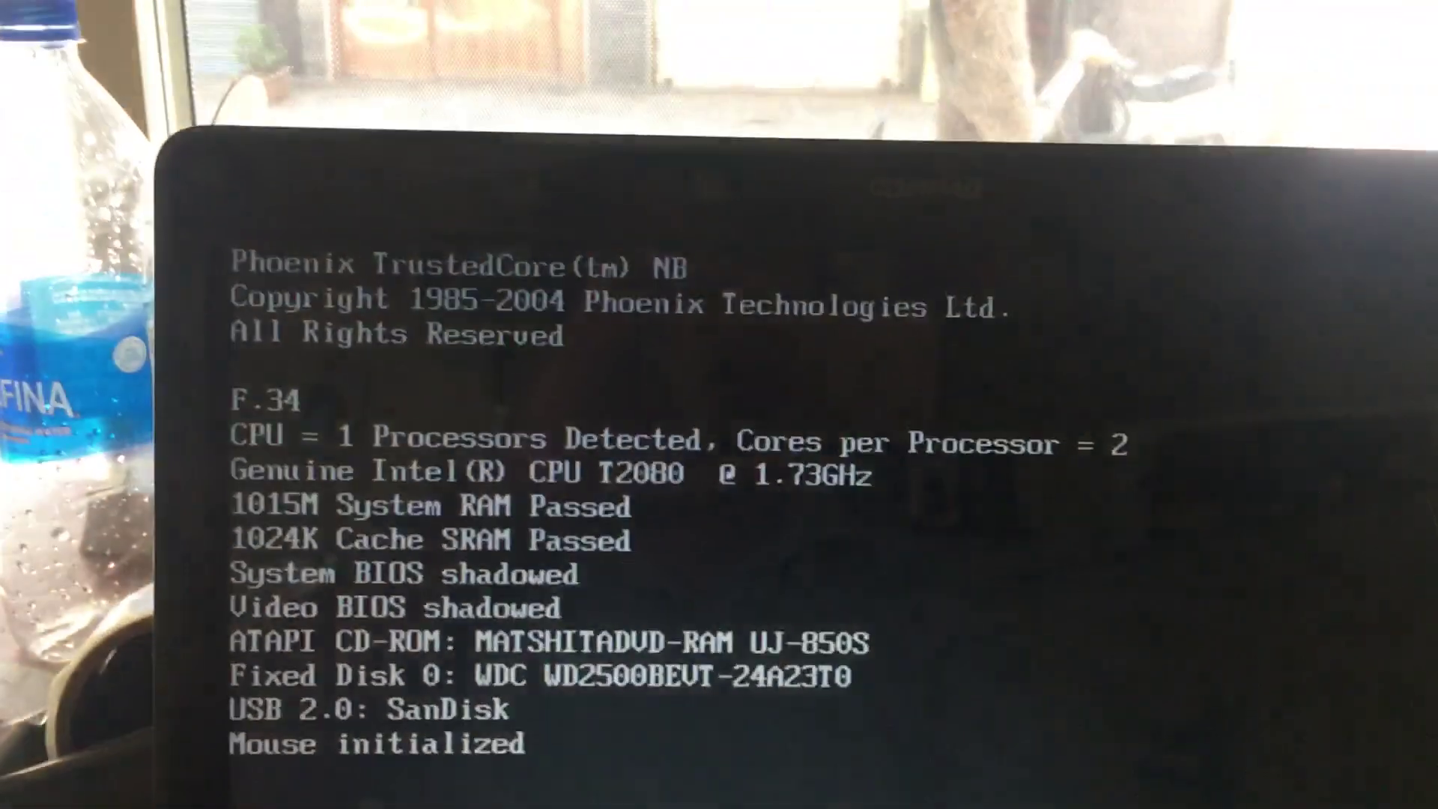
- Boot the laptop from the USB drive into Windows 7 Setup's language screen
{"action": "key", "text": "Down"}
{"action": "key", "text": "Down"}
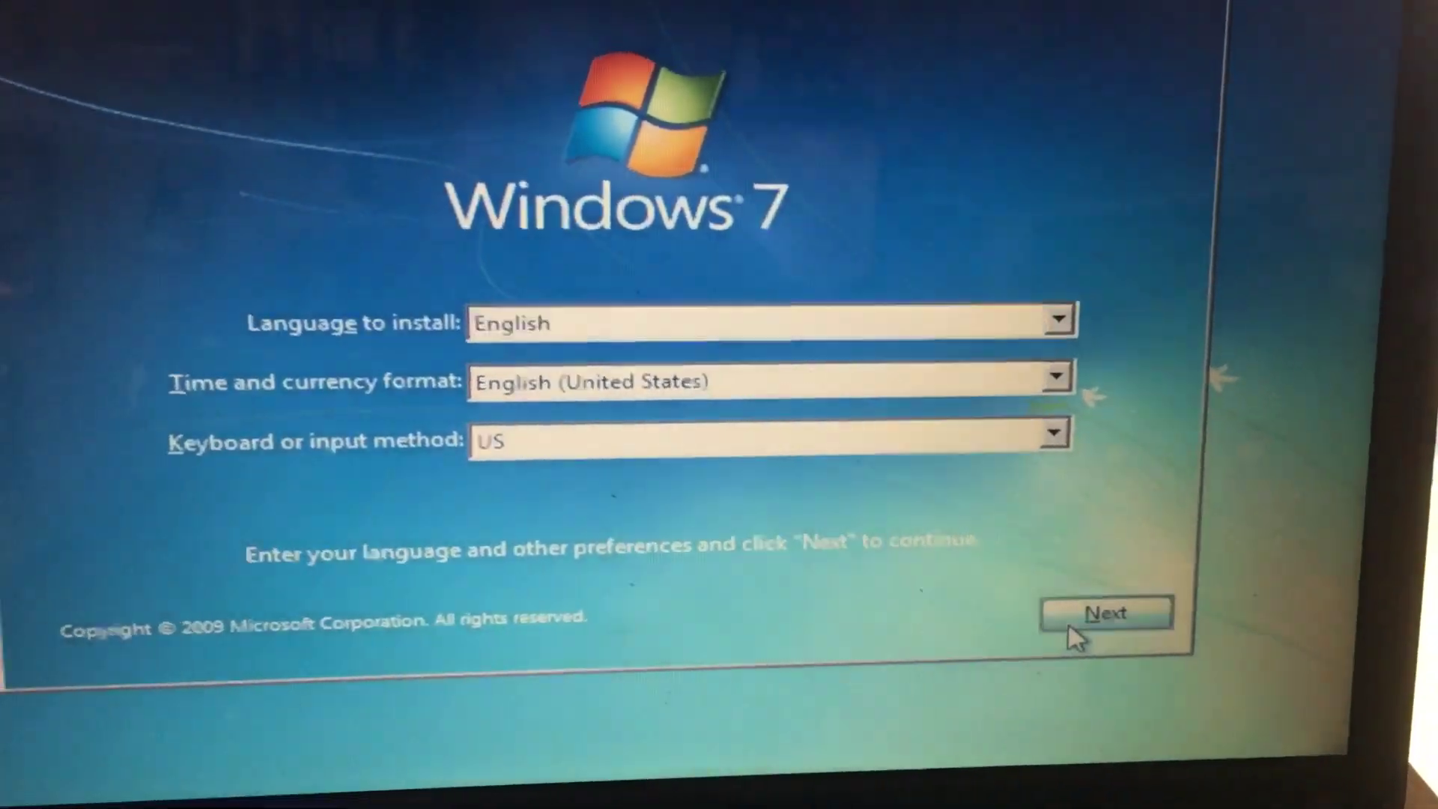
- Keep the English language and keyboard settings and start the Windows installation
{"action": "left_click", "coordinate": [1028, 656]}
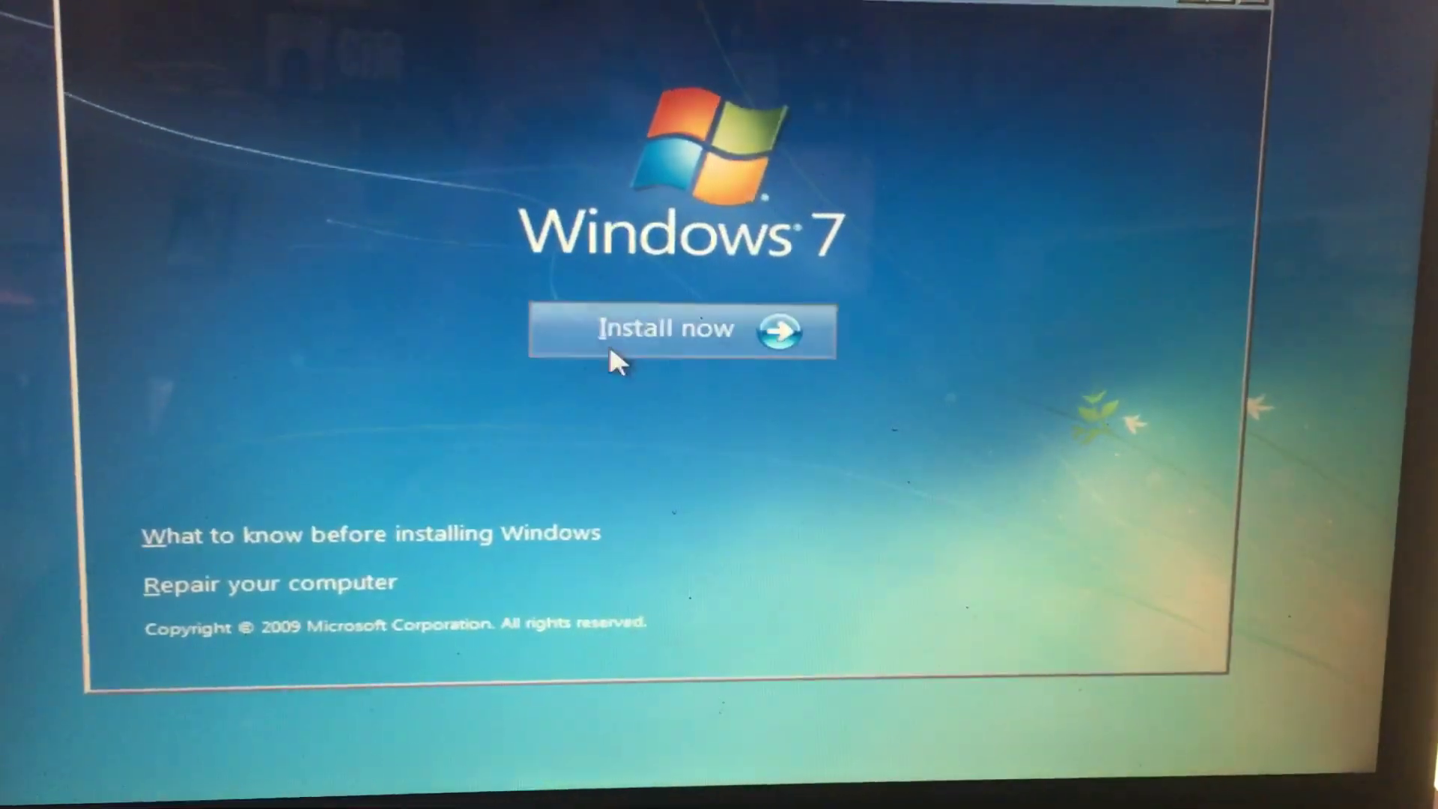
{"action": "left_click", "coordinate": [635, 365]}
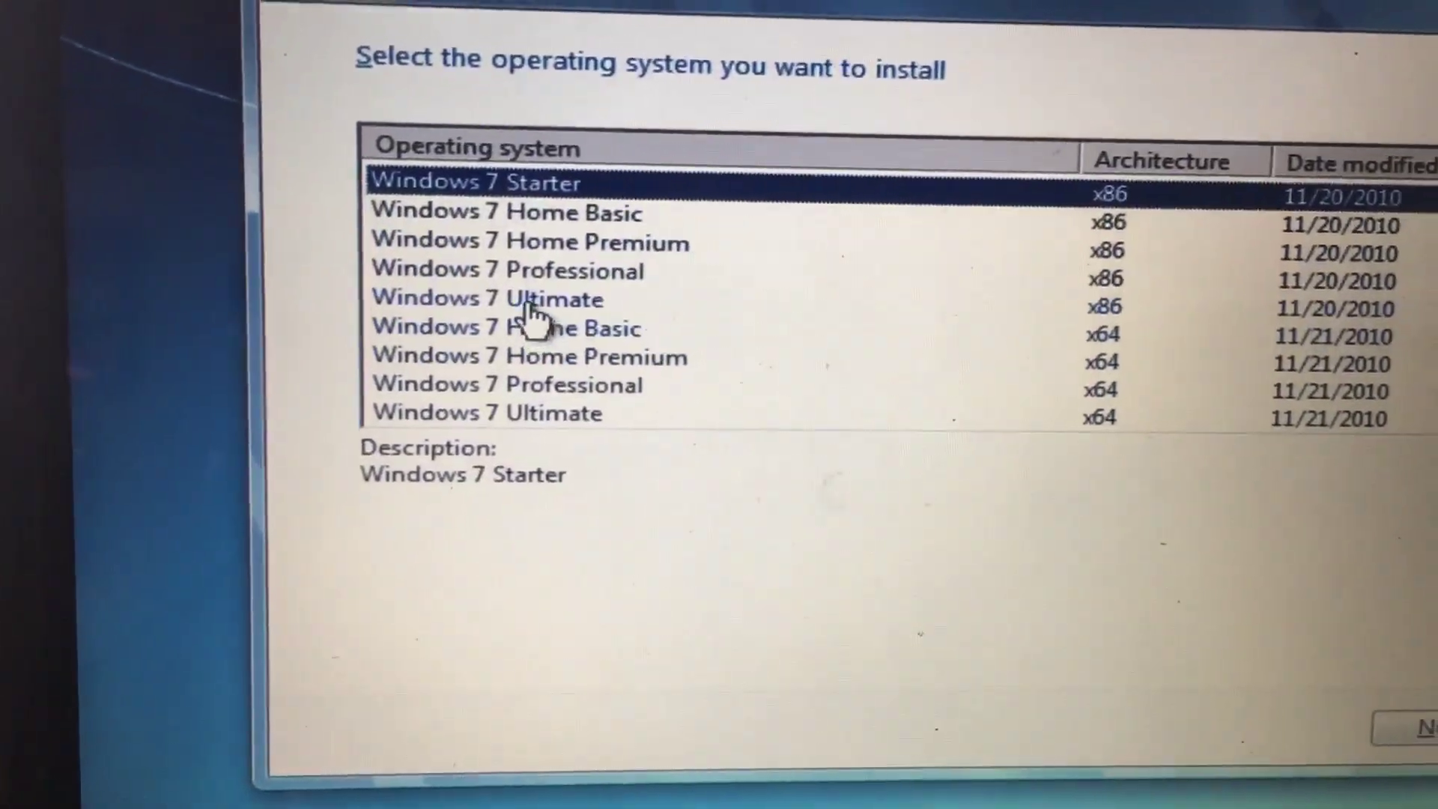
- Choose Windows 7 Ultimate x86 (after briefly picking x64) and continue to the license terms
{"action": "left_click", "coordinate": [528, 302]}
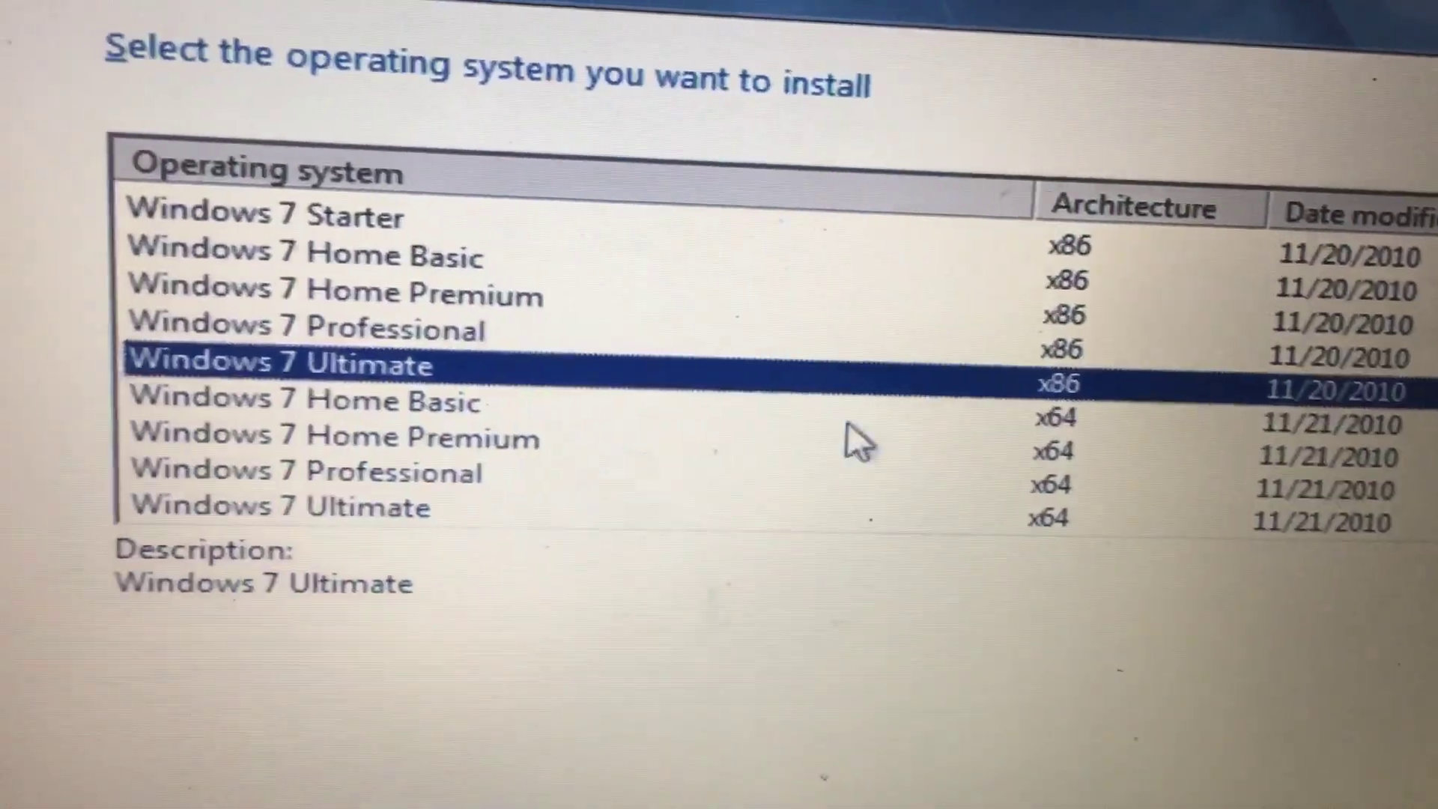
{"action": "left_click", "coordinate": [377, 508]}
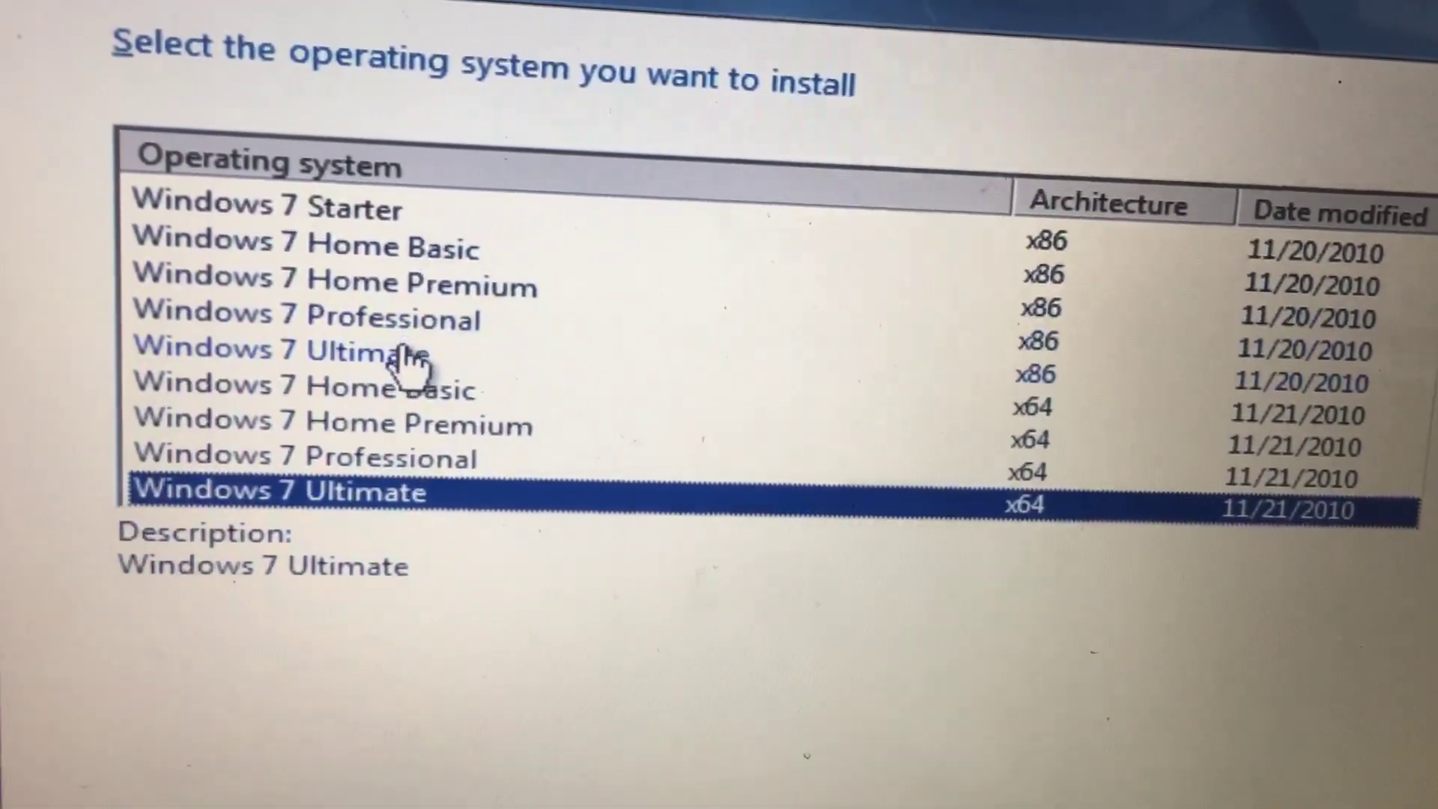
{"action": "left_click", "coordinate": [409, 357]}
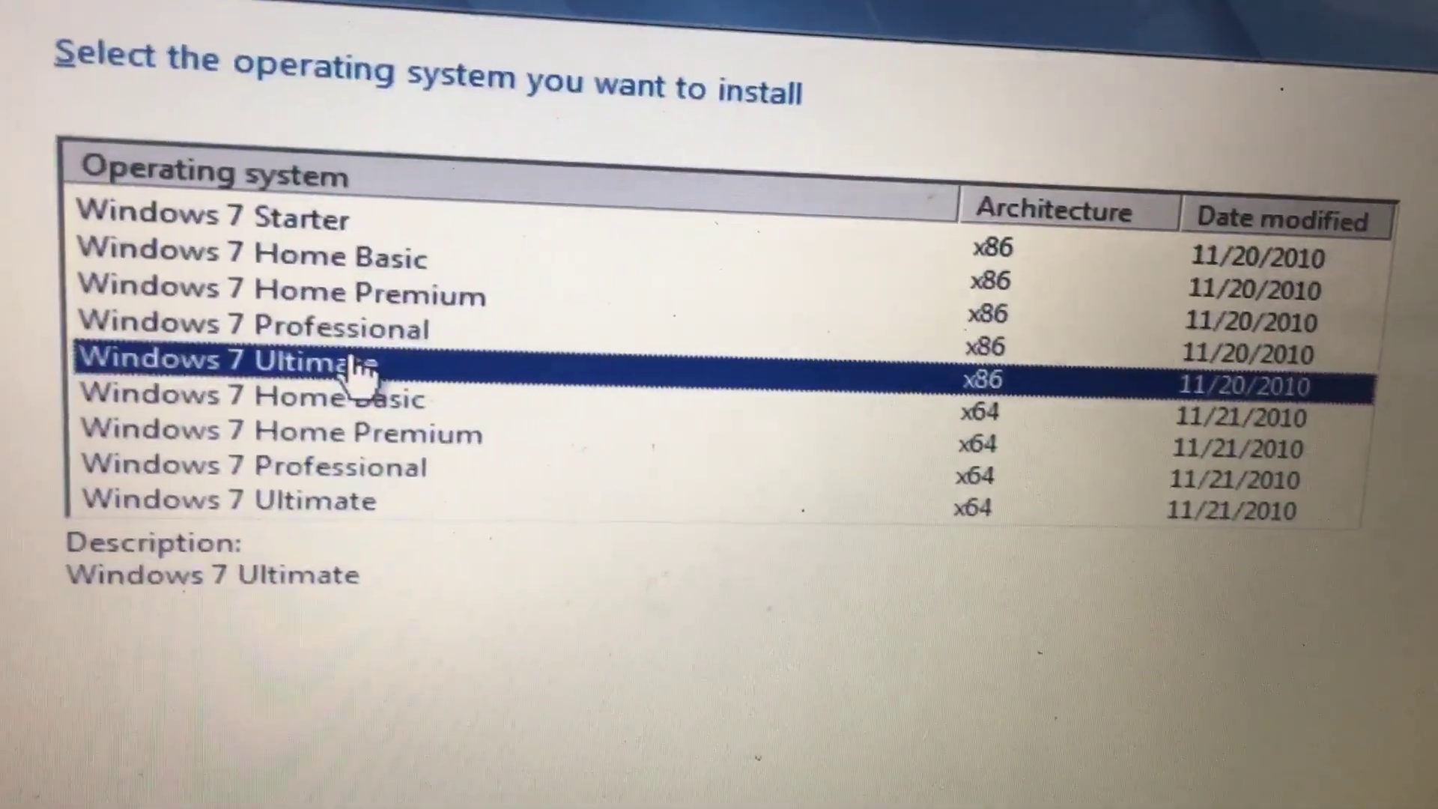
{"action": "left_click", "coordinate": [1220, 615]}
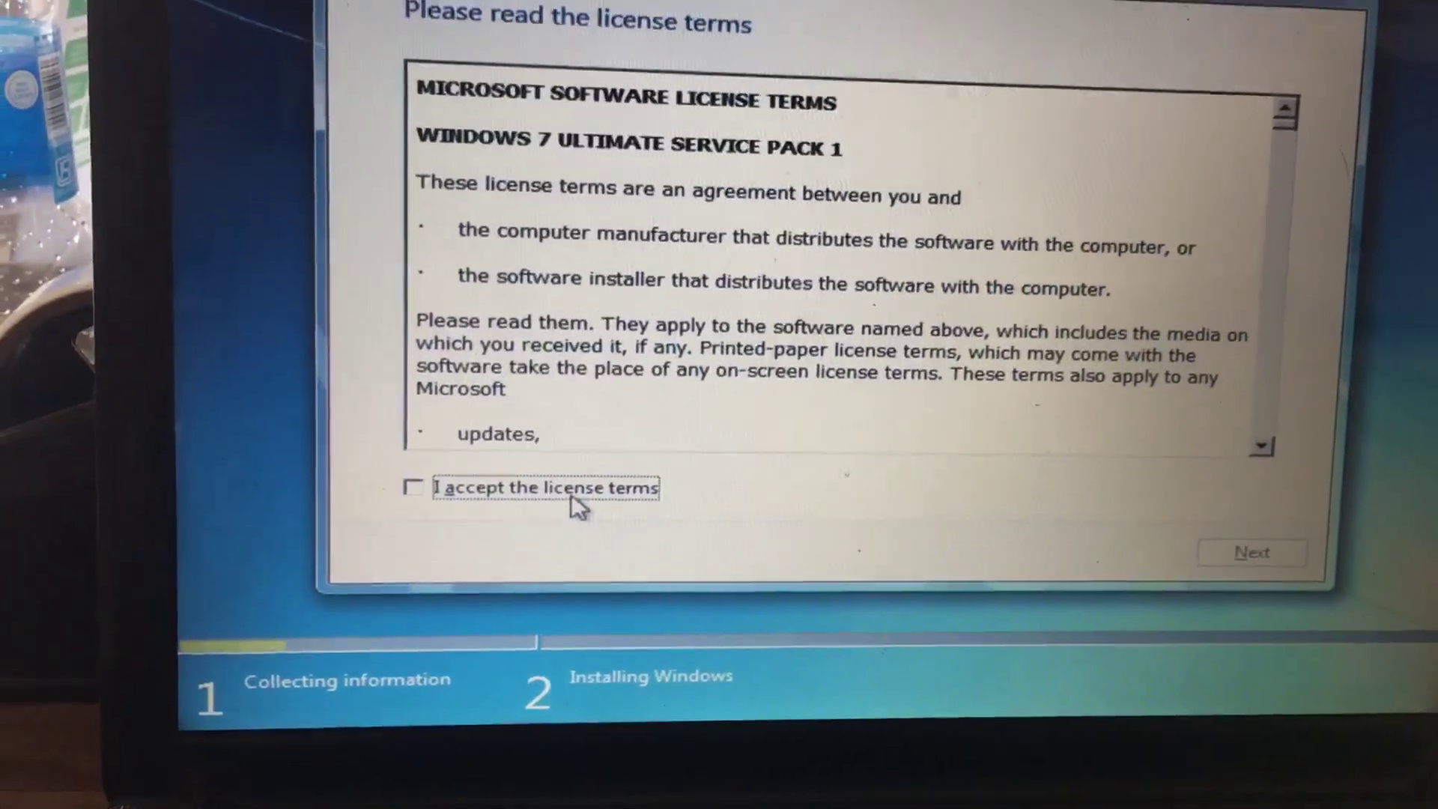
- Accept the license terms, choose a Custom (advanced) install and target Disk 0 Partition 2
{"action": "left_click", "coordinate": [576, 495]}
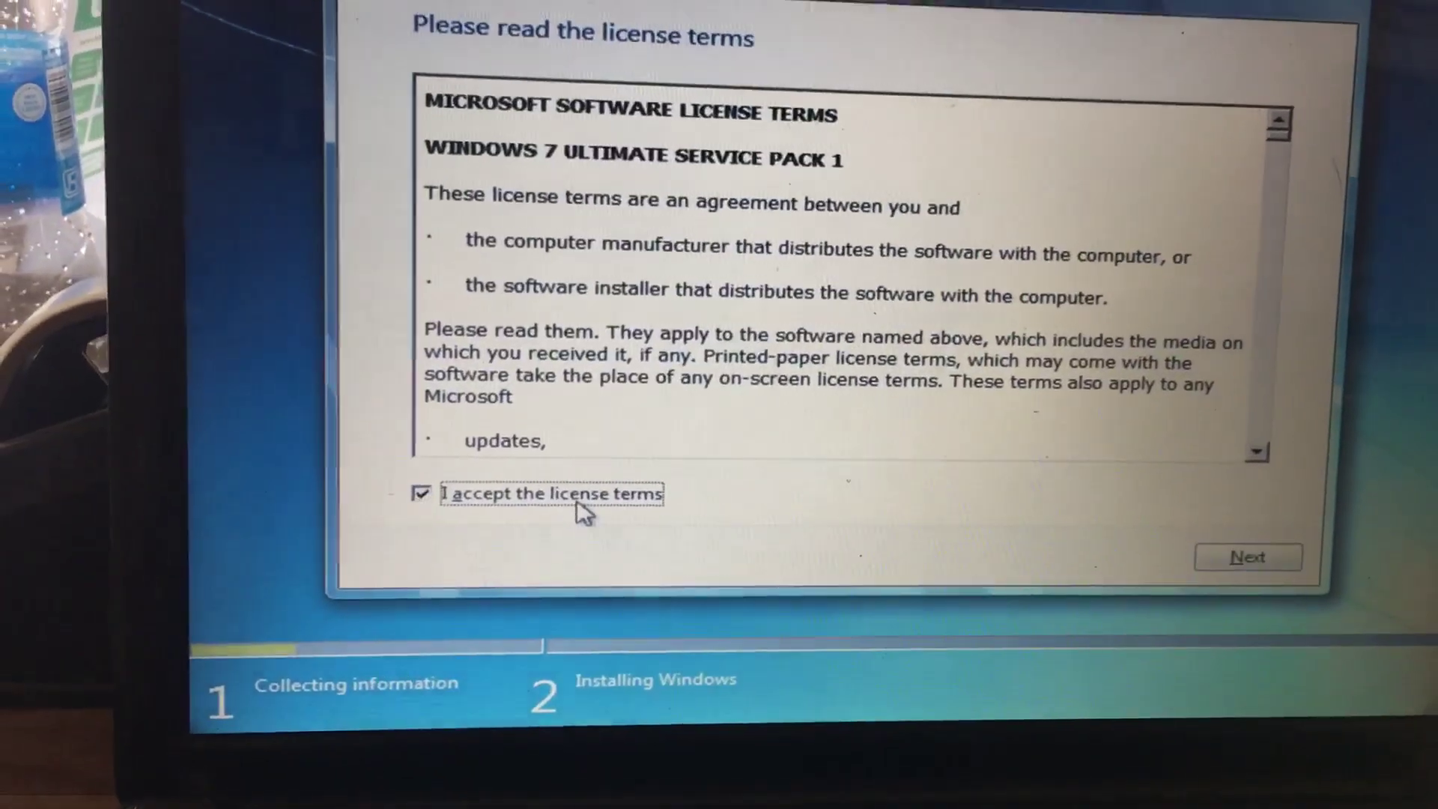
{"action": "left_click", "coordinate": [1245, 557]}
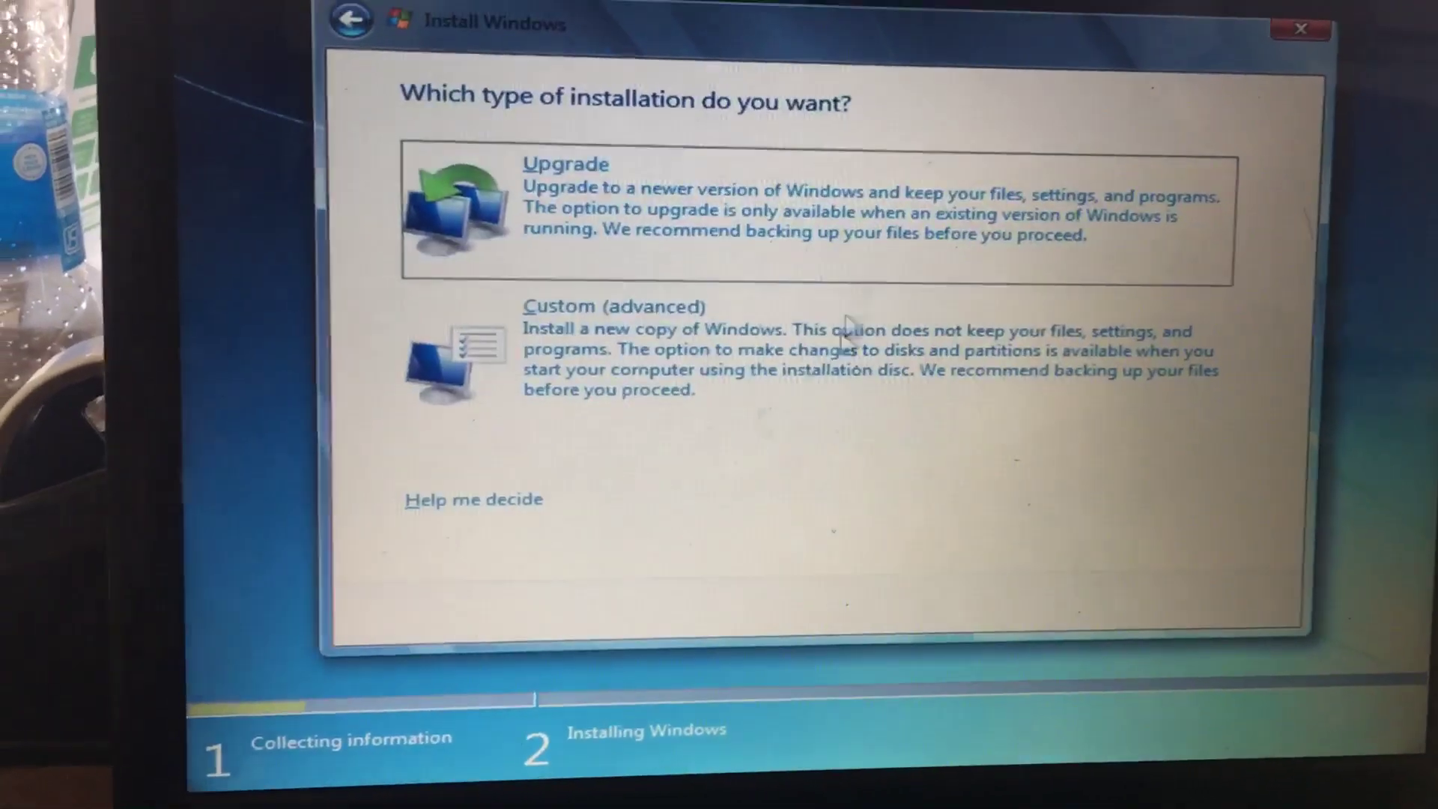
{"action": "left_click", "coordinate": [813, 405]}
{"action": "left_click", "coordinate": [893, 300]}
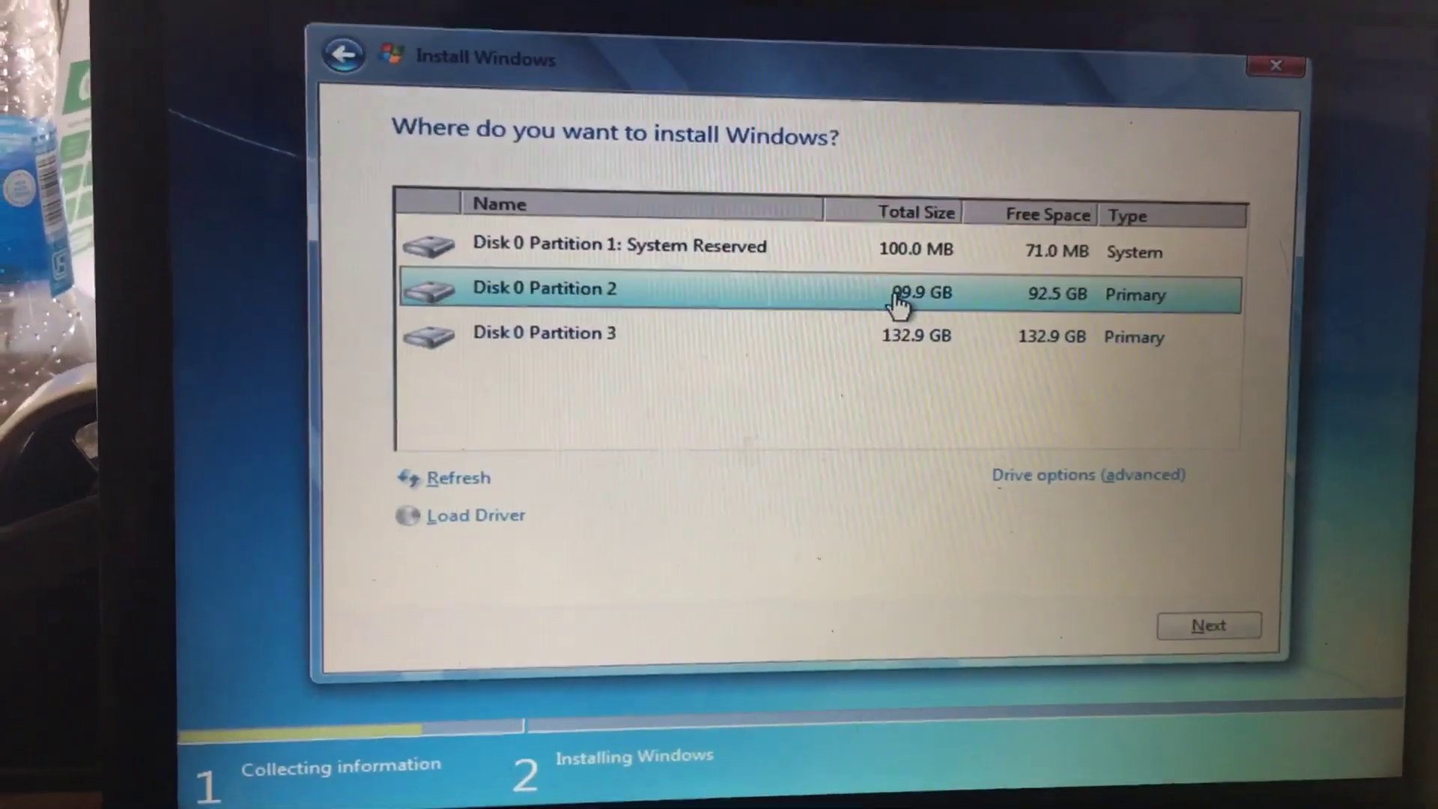
- Format Disk 0 Partition 2 via Drive options and begin copying Windows files
{"action": "left_click", "coordinate": [1087, 490]}
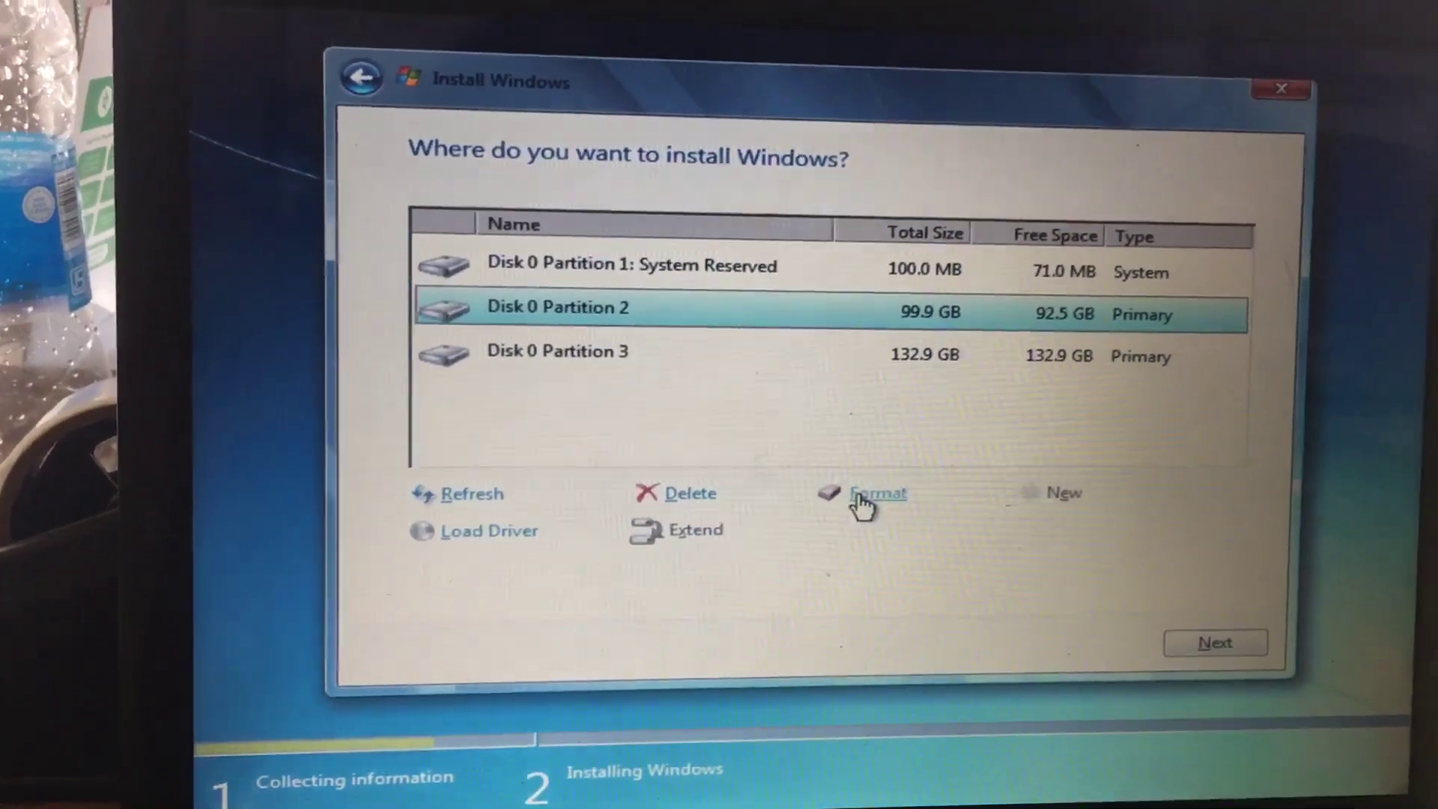
{"action": "left_click", "coordinate": [863, 497]}
{"action": "left_click", "coordinate": [1001, 556]}
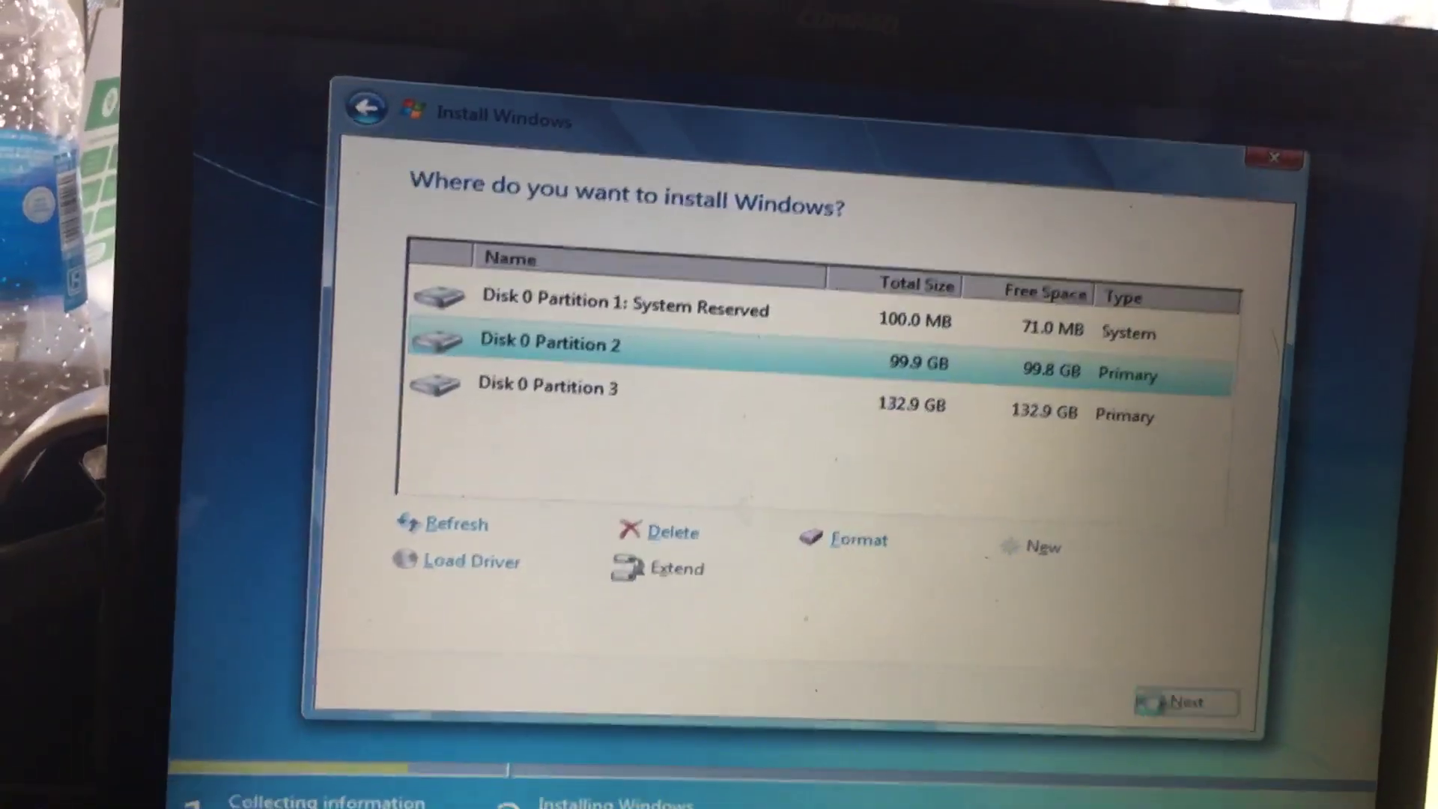
{"action": "left_click", "coordinate": [1144, 732]}
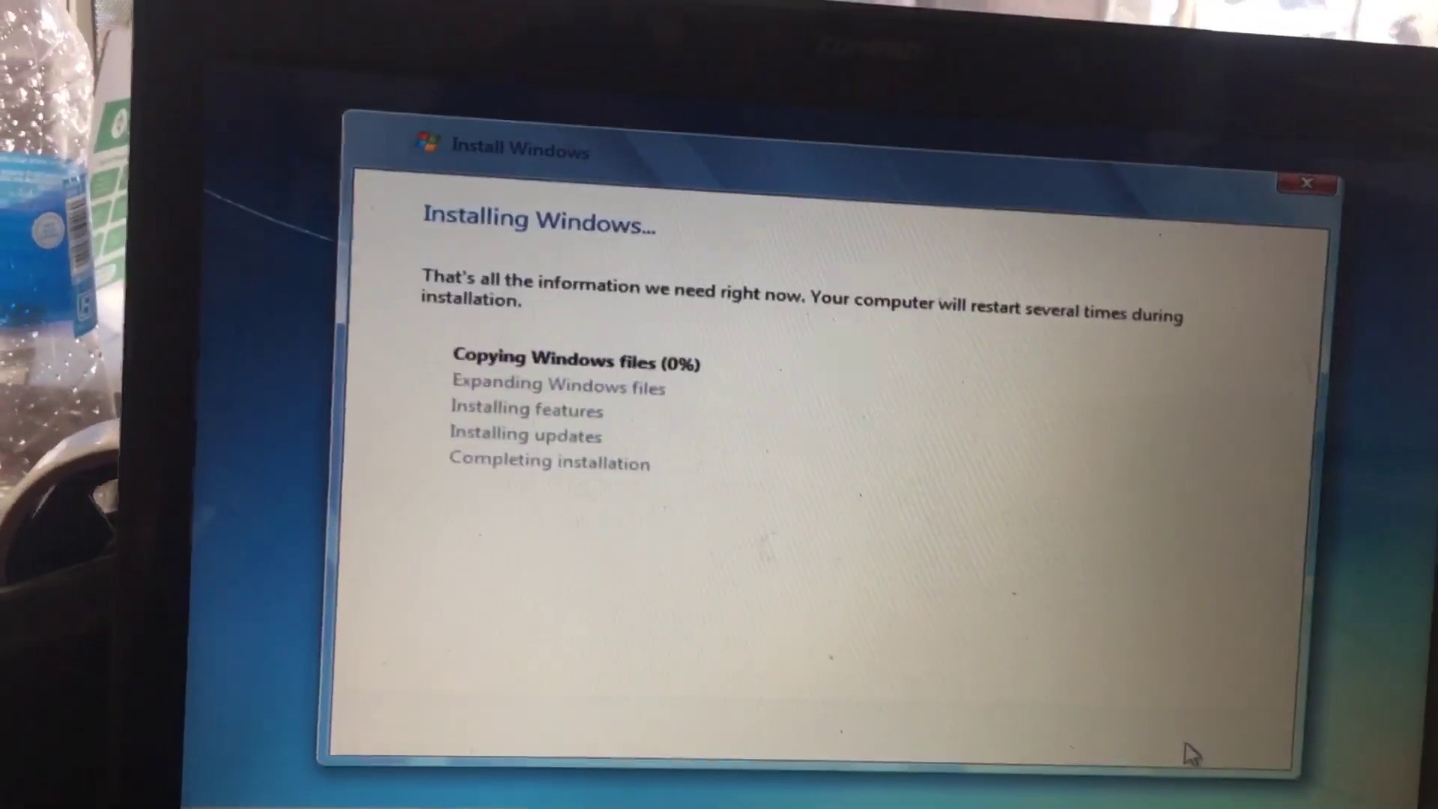